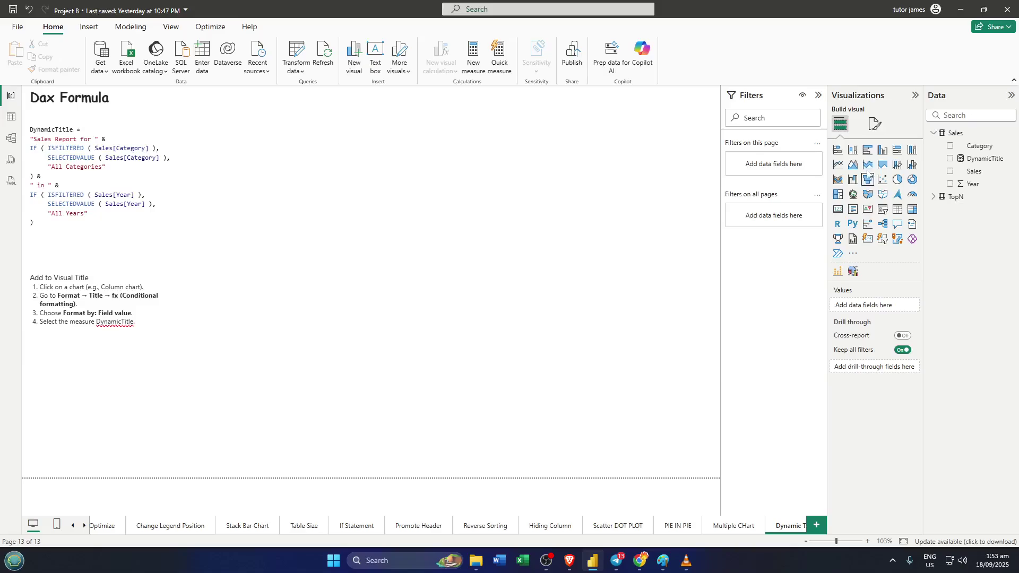
# Step: Insert a clustered column chart, move it beside the DAX formula notes and enlarge it to fill the blank area
pyautogui.click(882, 152)
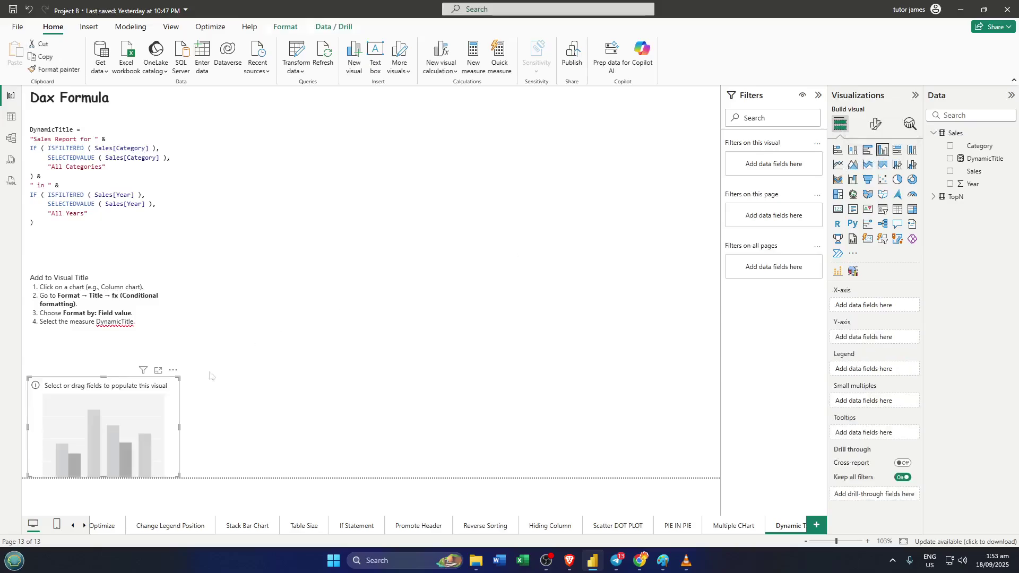
pyautogui.moveTo(143, 366); pyautogui.dragTo(400, 199)
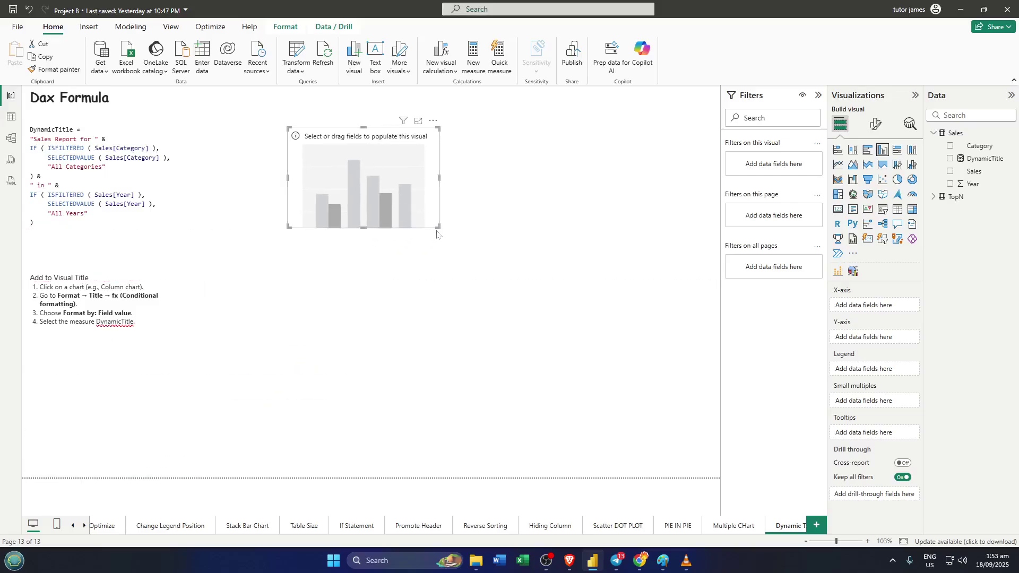
pyautogui.moveTo(436, 226); pyautogui.dragTo(670, 372)
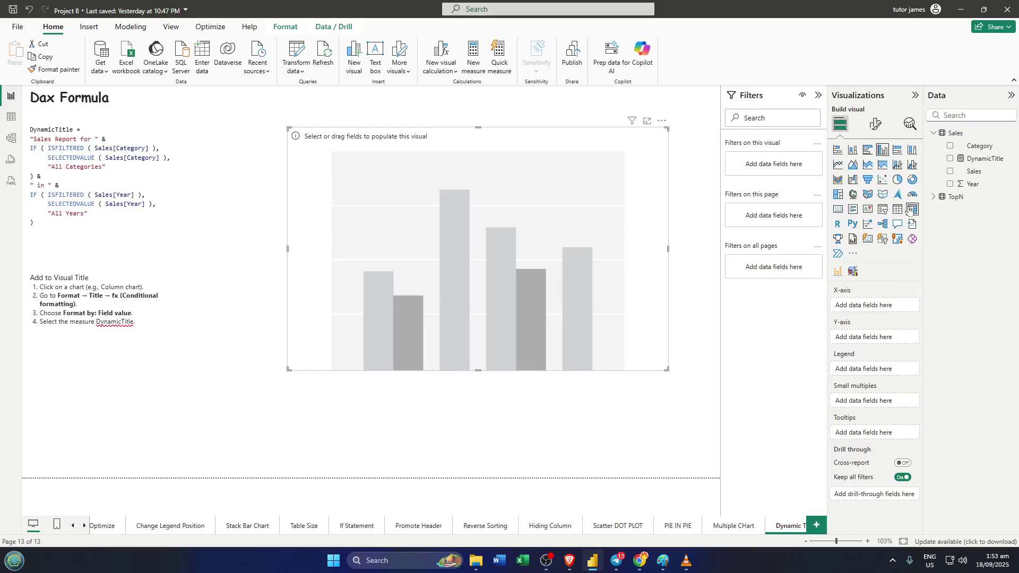
# Step: Plot the sum of Sales on the Y-axis by Category on the X-axis with Year as legend, and nudge the chart slightly left
pyautogui.moveTo(978, 149); pyautogui.dragTo(879, 318)
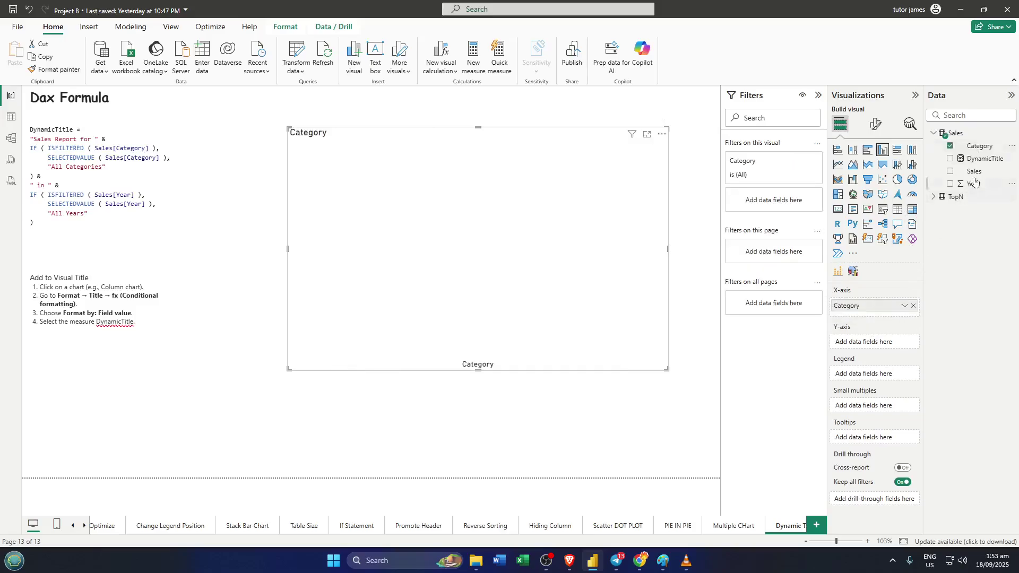
pyautogui.moveTo(973, 171); pyautogui.dragTo(882, 356)
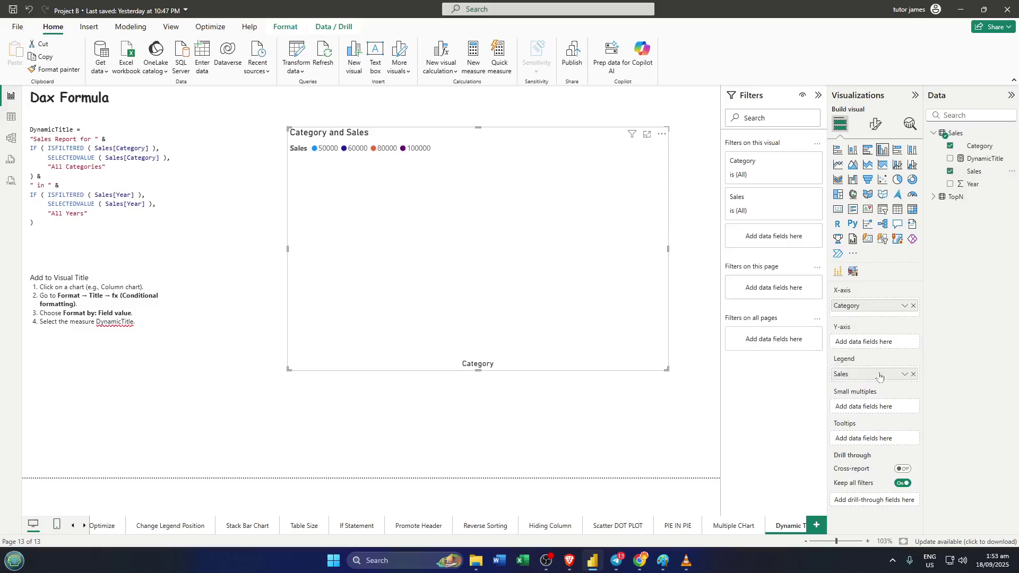
pyautogui.moveTo(877, 376); pyautogui.dragTo(881, 344)
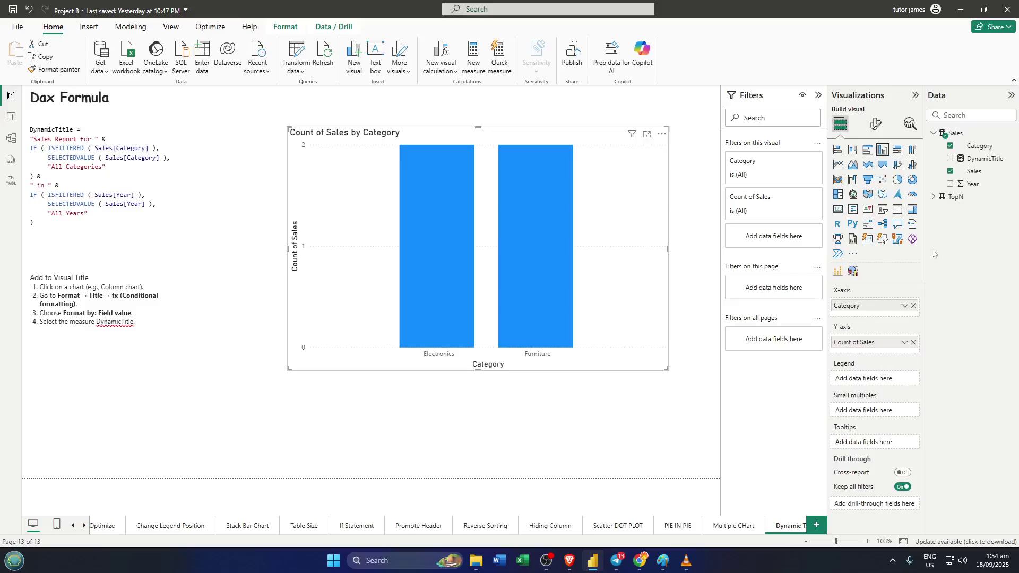
pyautogui.click(896, 347)
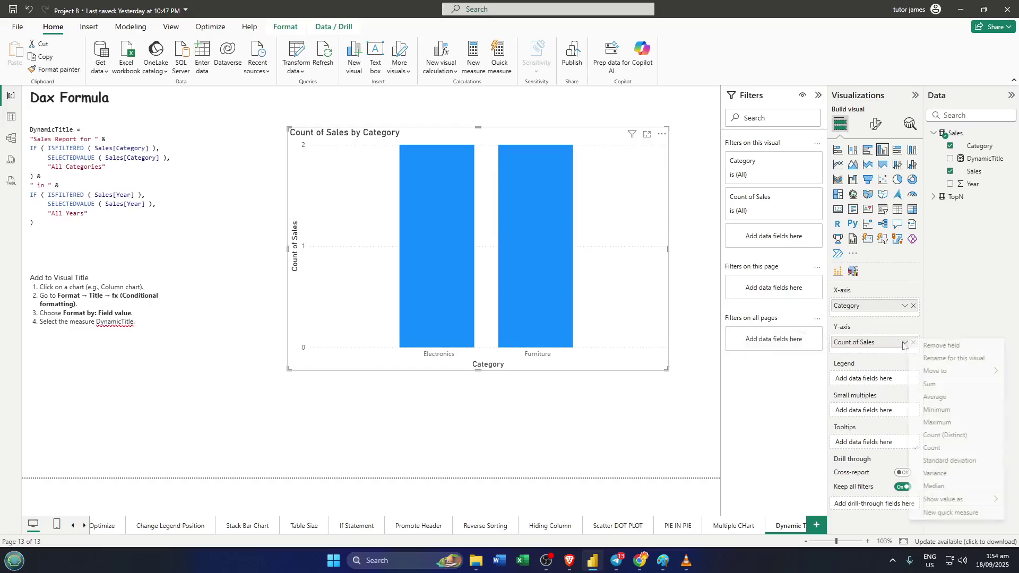
pyautogui.click(931, 386)
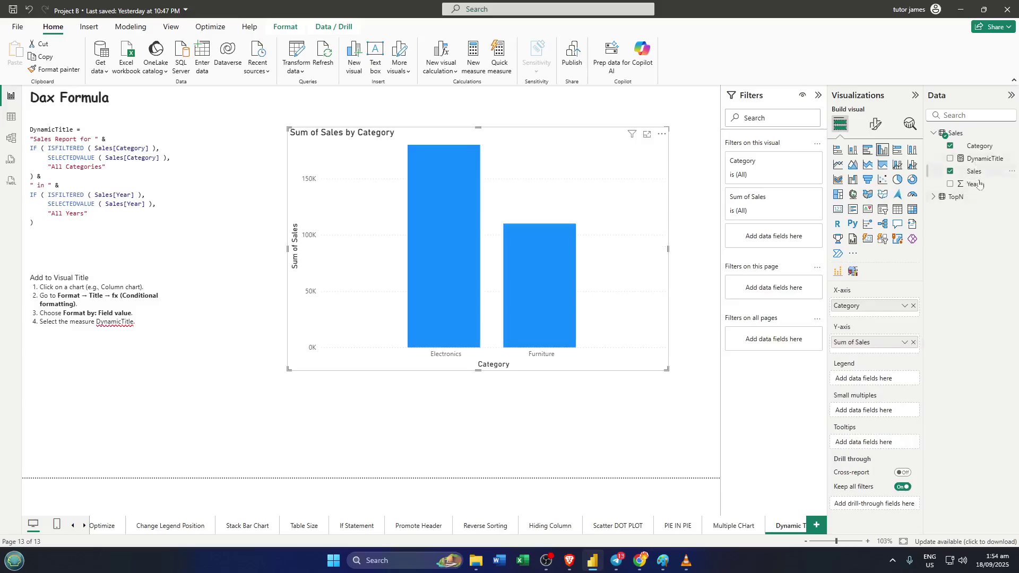
pyautogui.moveTo(978, 192); pyautogui.dragTo(873, 388)
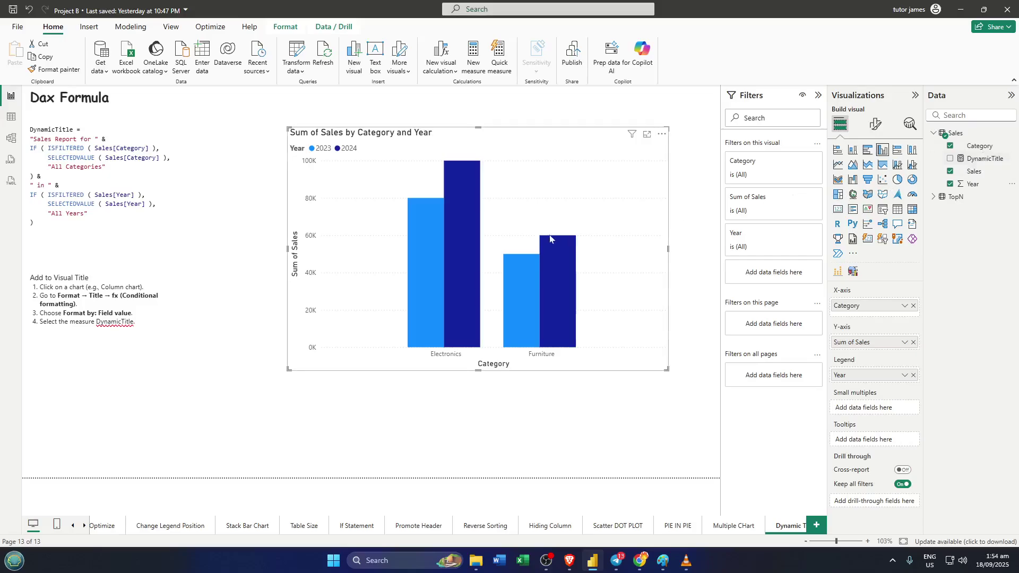
pyautogui.moveTo(574, 175); pyautogui.dragTo(554, 177)
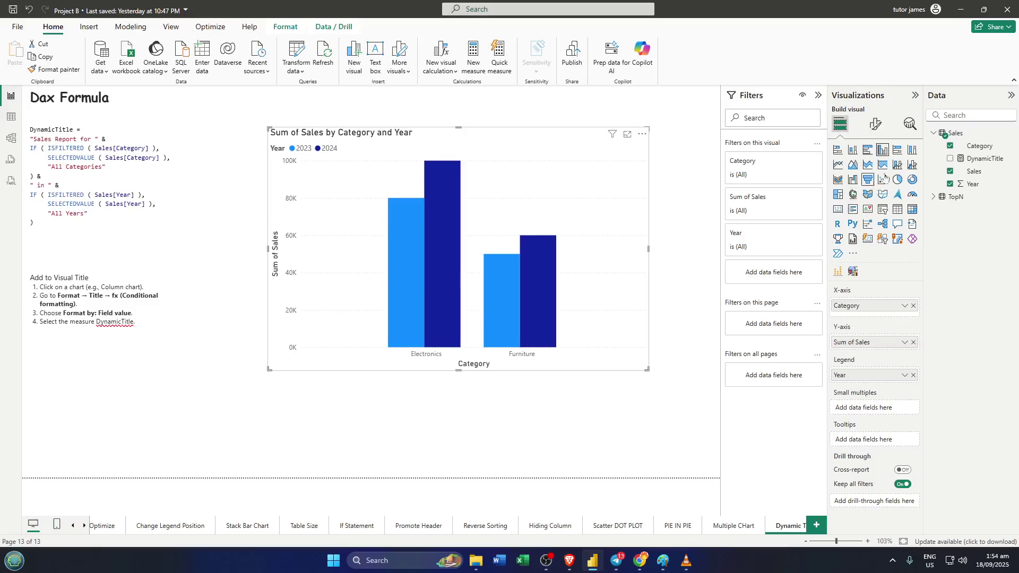
# Step: Search the column chart's format settings for "title"
pyautogui.click(876, 127)
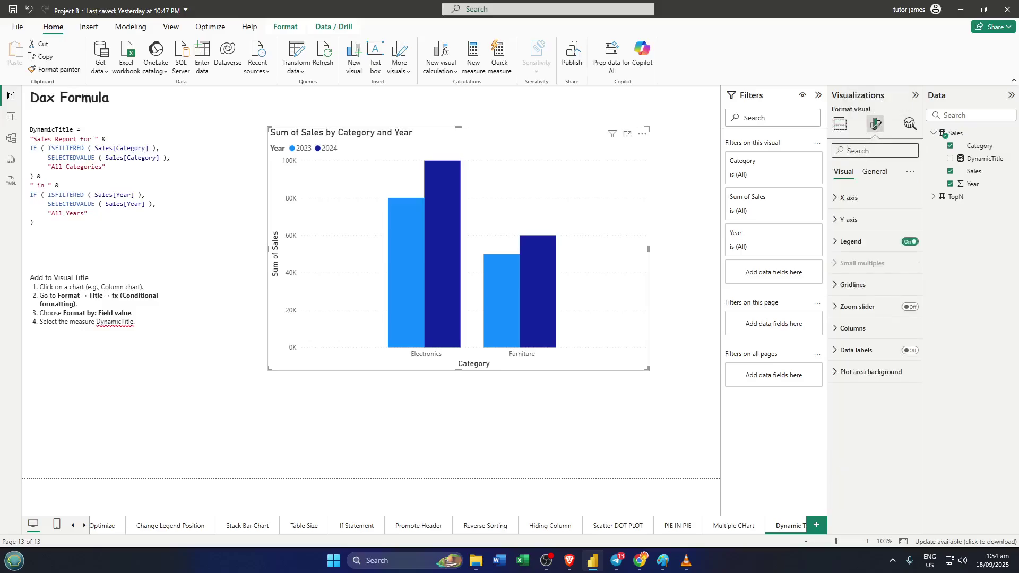
pyautogui.click(860, 151)
pyautogui.write('title')
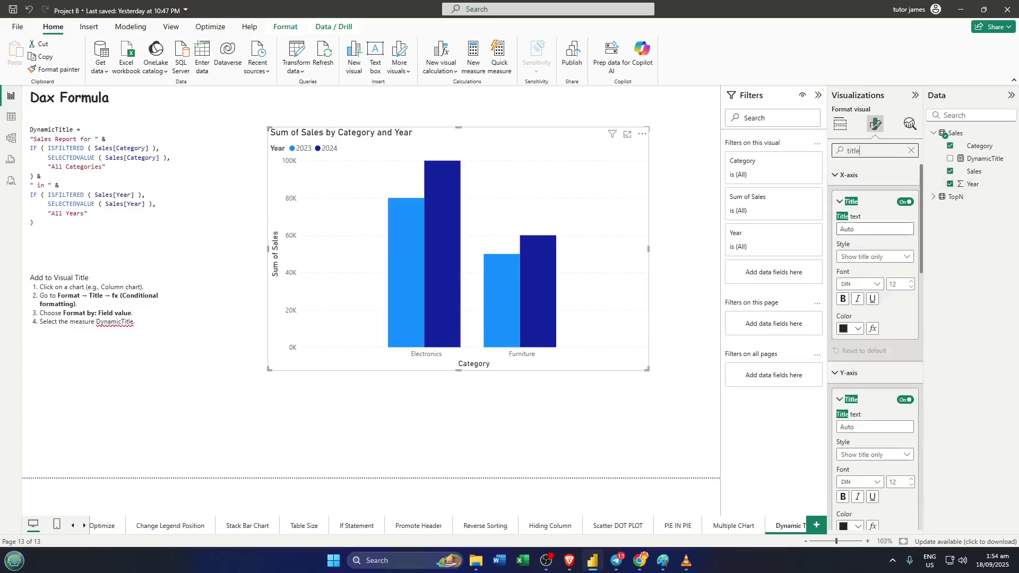
# Step: Examine the title options for the X-axis, the Y-axis, the chart title and the subtitle
pyautogui.click(875, 229)
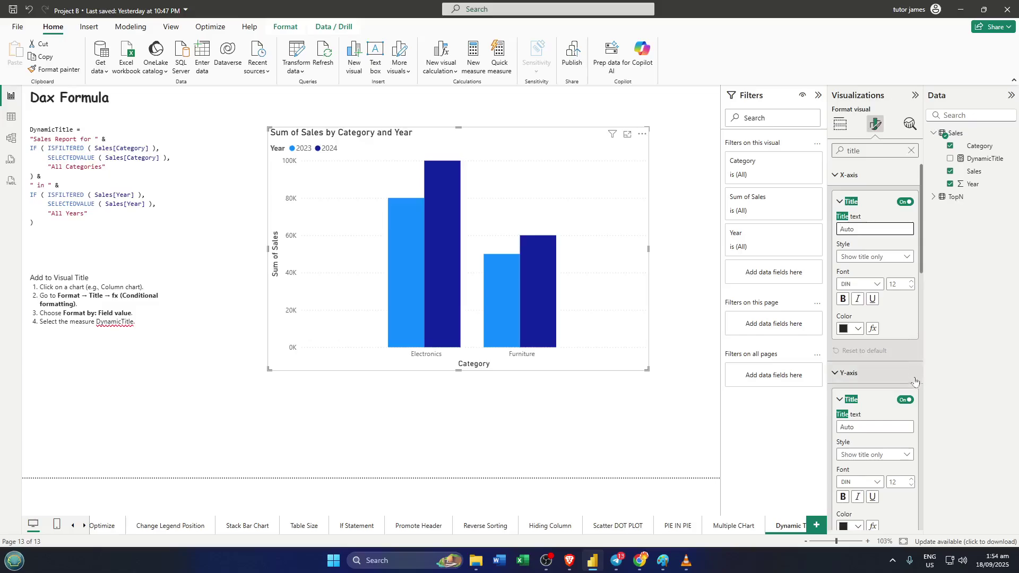
pyautogui.scroll(-2, 884, 292)
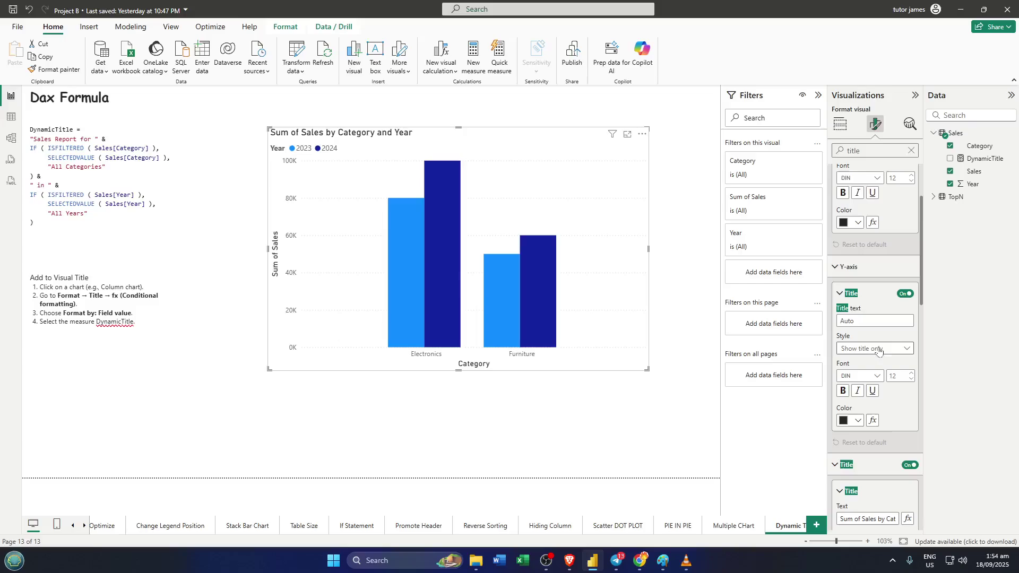
pyautogui.scroll(-2, 895, 414)
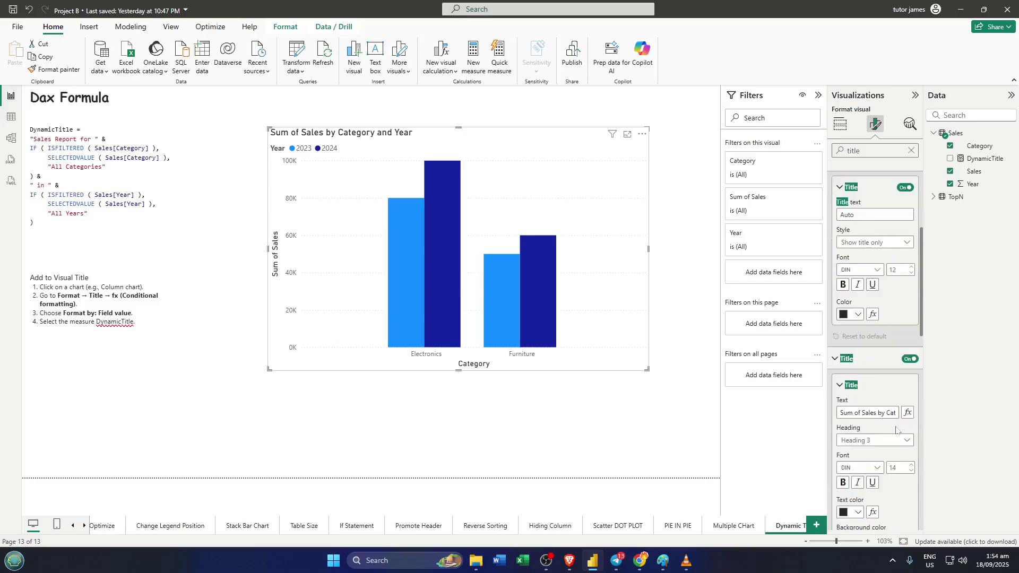
pyautogui.scroll(-1, 897, 425)
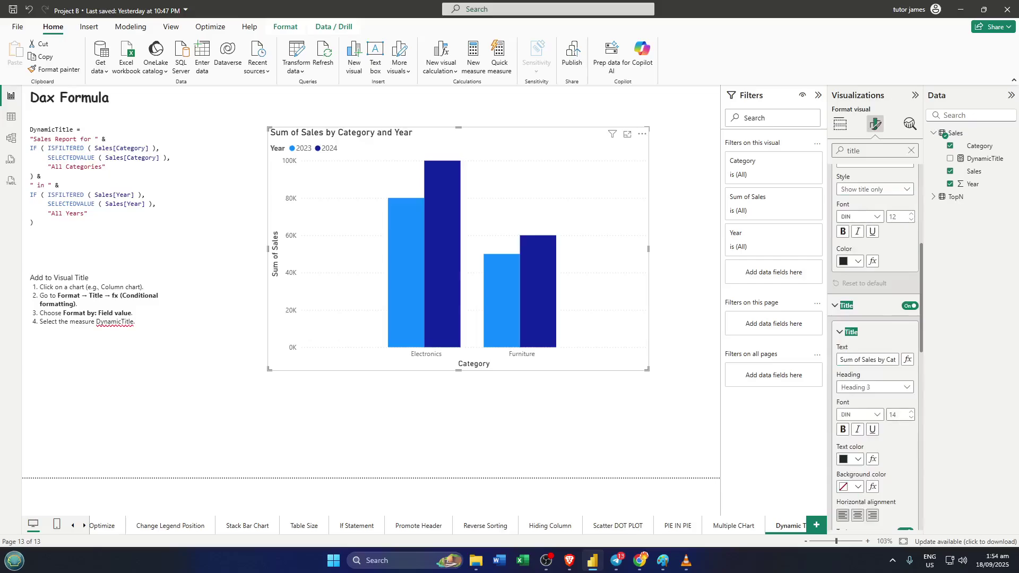
pyautogui.scroll(-1, 895, 428)
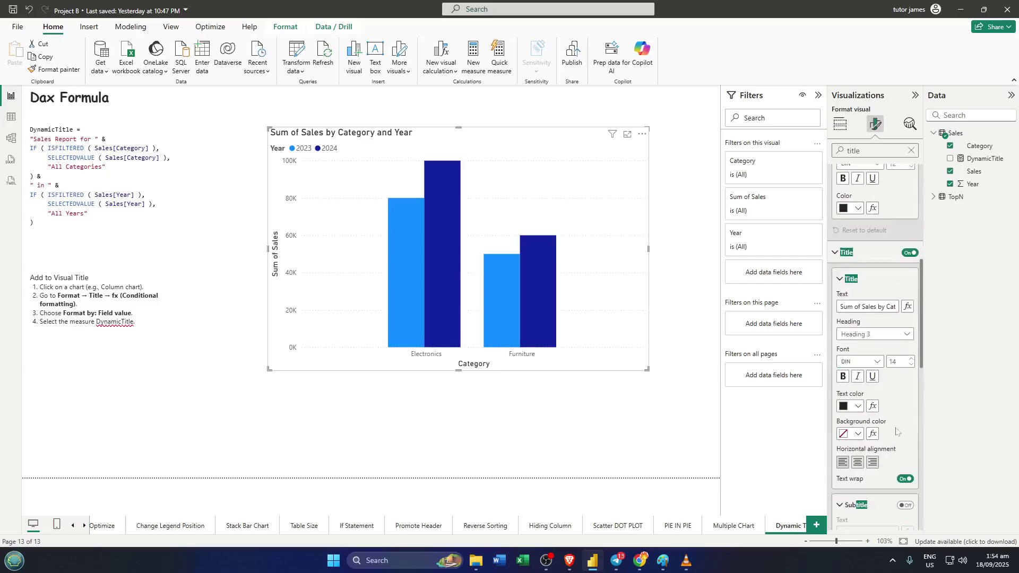
pyautogui.scroll(-2, 897, 432)
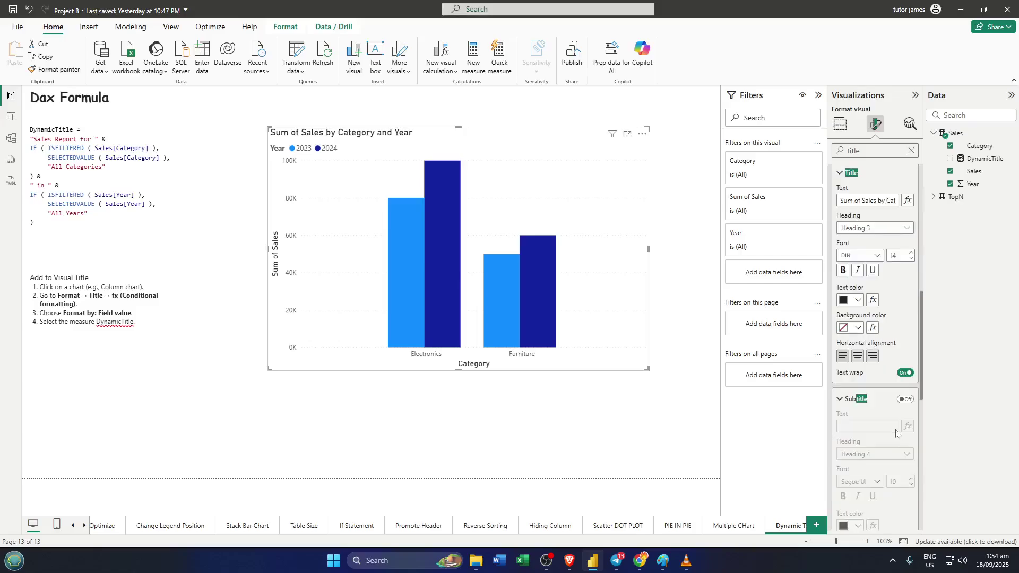
pyautogui.scroll(-1, 896, 432)
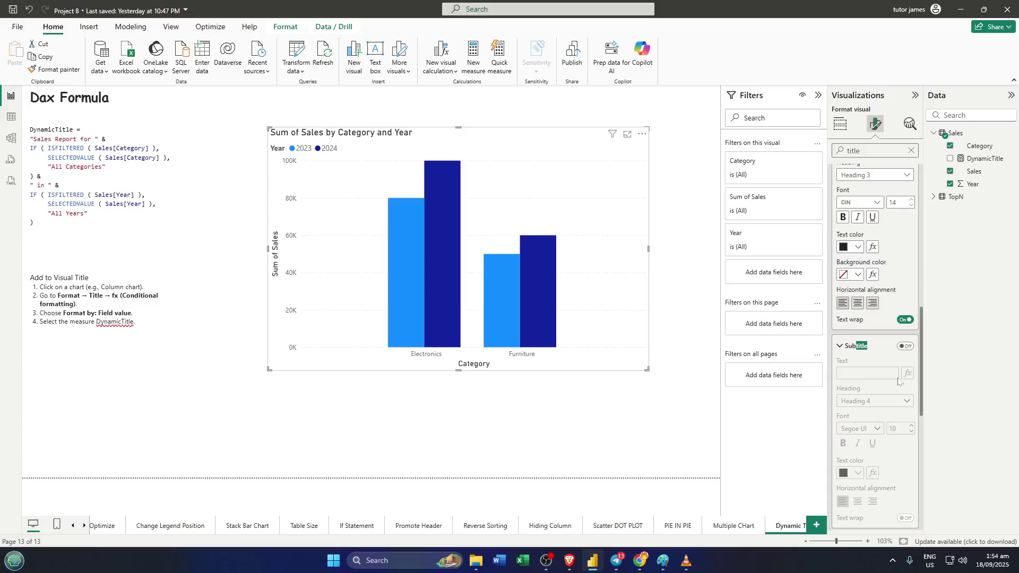
pyautogui.scroll(5, 898, 381)
pyautogui.scroll(3, 899, 383)
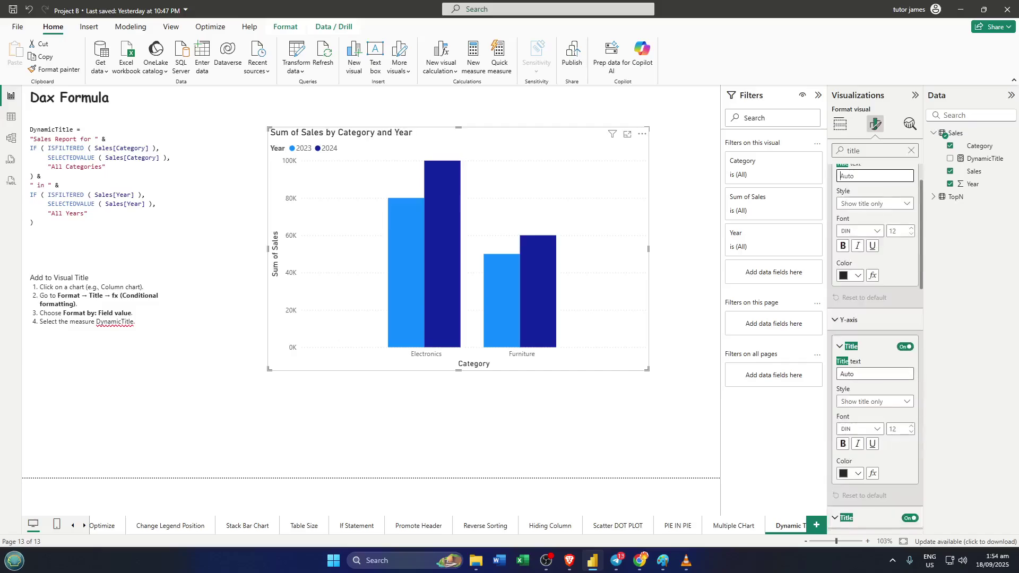
pyautogui.scroll(1, 898, 382)
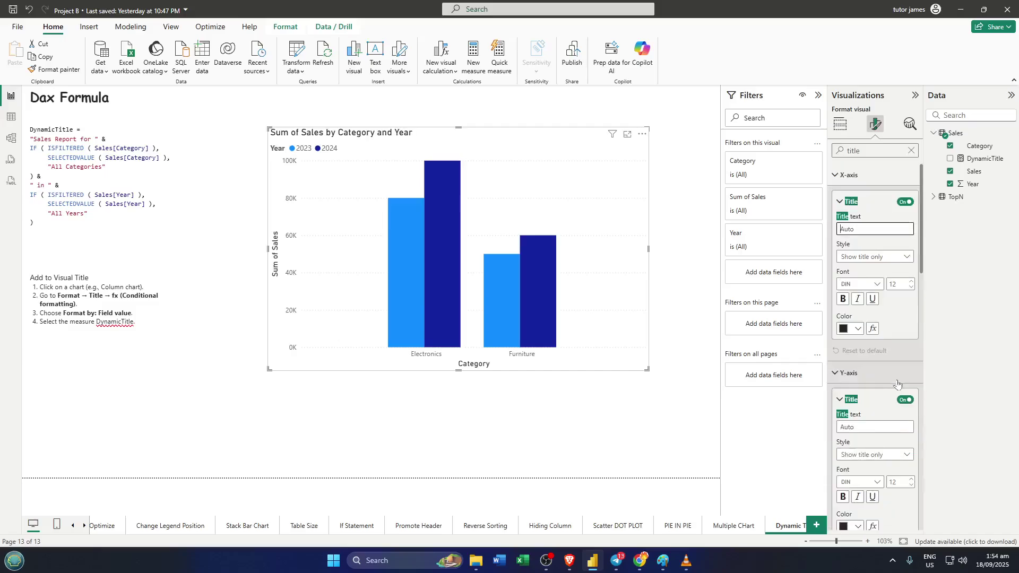
# Step: Collapse the X-axis and Y-axis settings and open the conditional formatting for the chart's title text
pyautogui.click(835, 181)
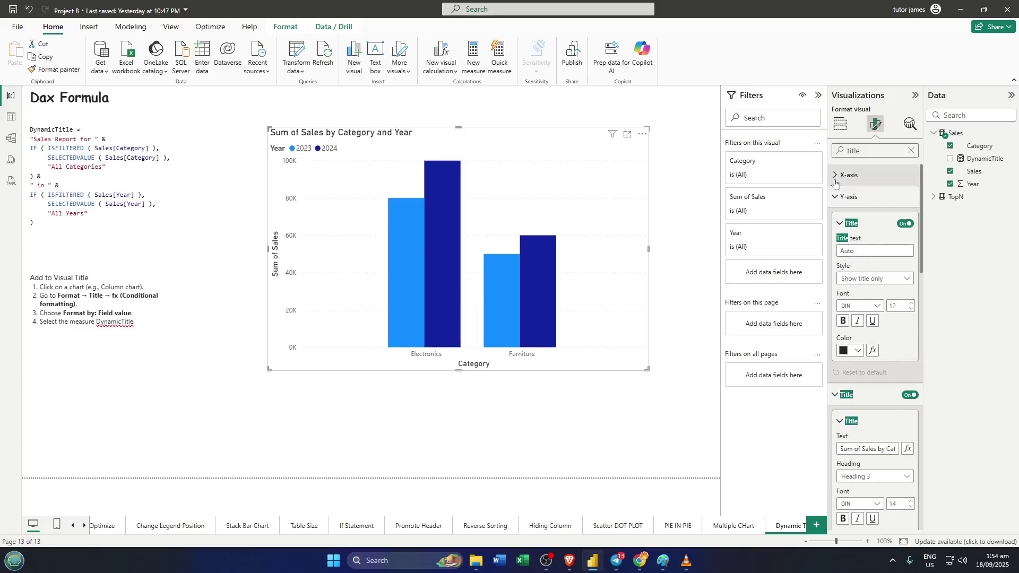
pyautogui.click(836, 198)
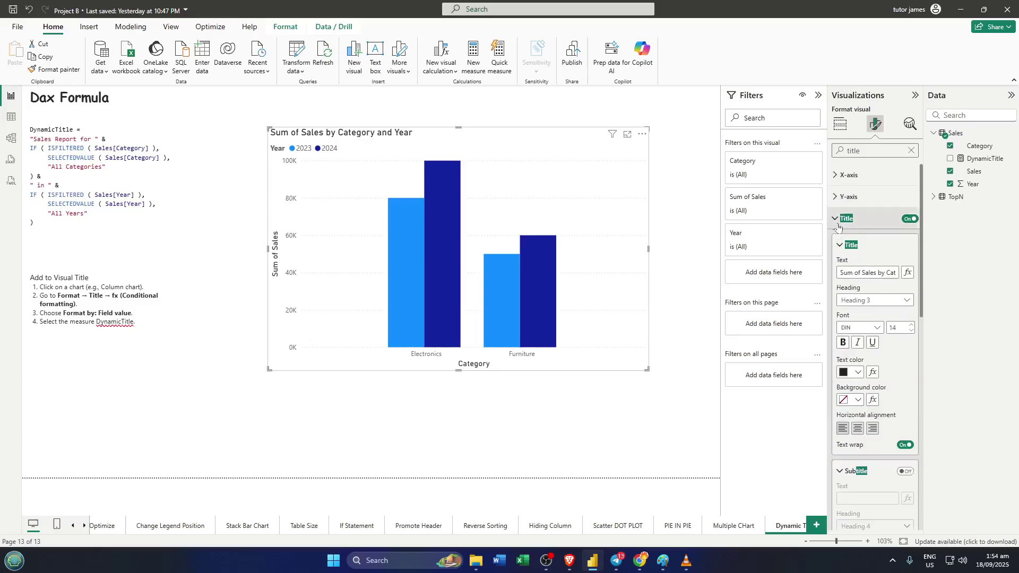
pyautogui.click(913, 274)
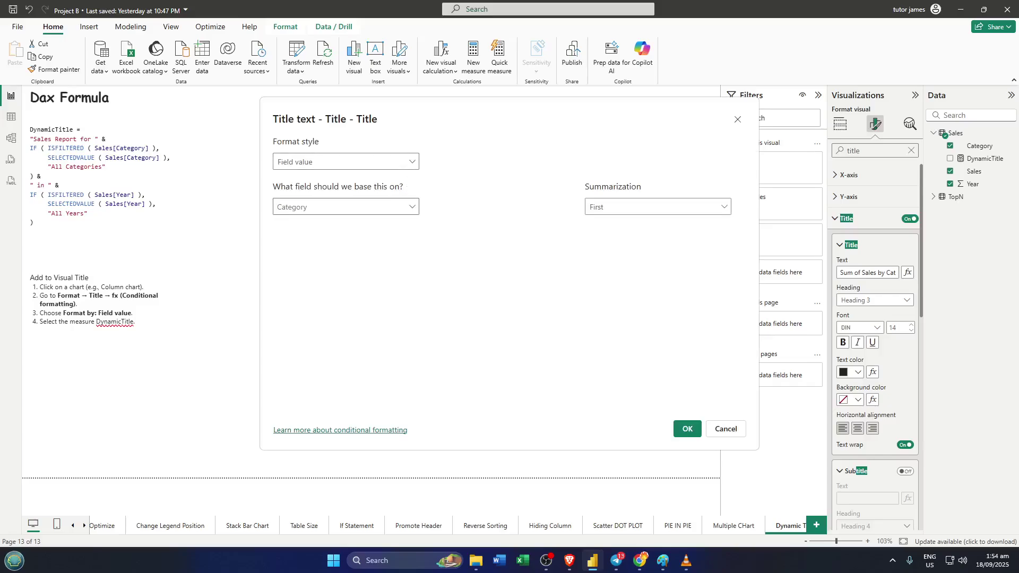
# Step: Base the chart's title text on the DynamicTitle measure from the Sales table, keeping the Field value format style
pyautogui.click(407, 207)
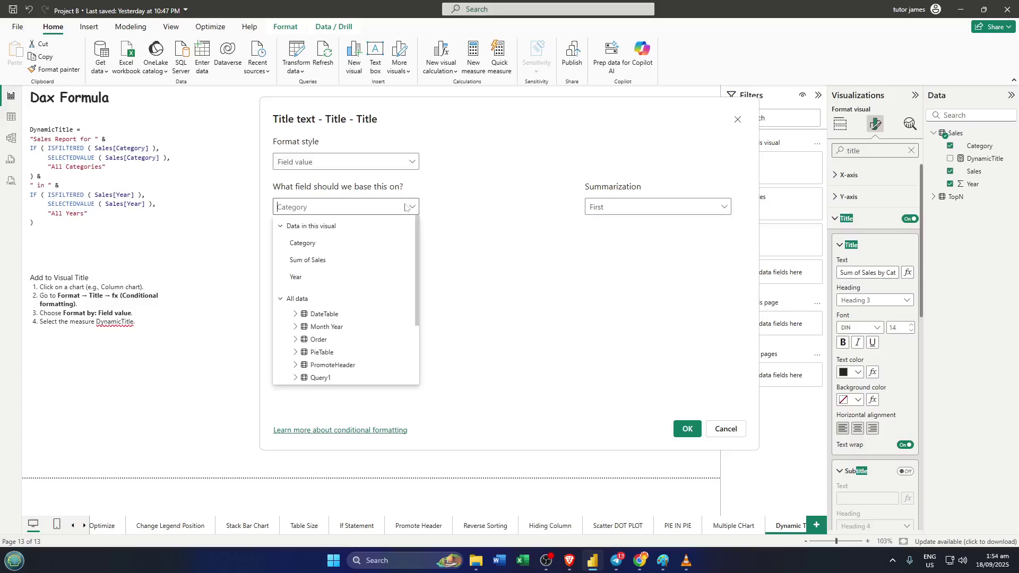
pyautogui.click(414, 168)
pyautogui.click(415, 162)
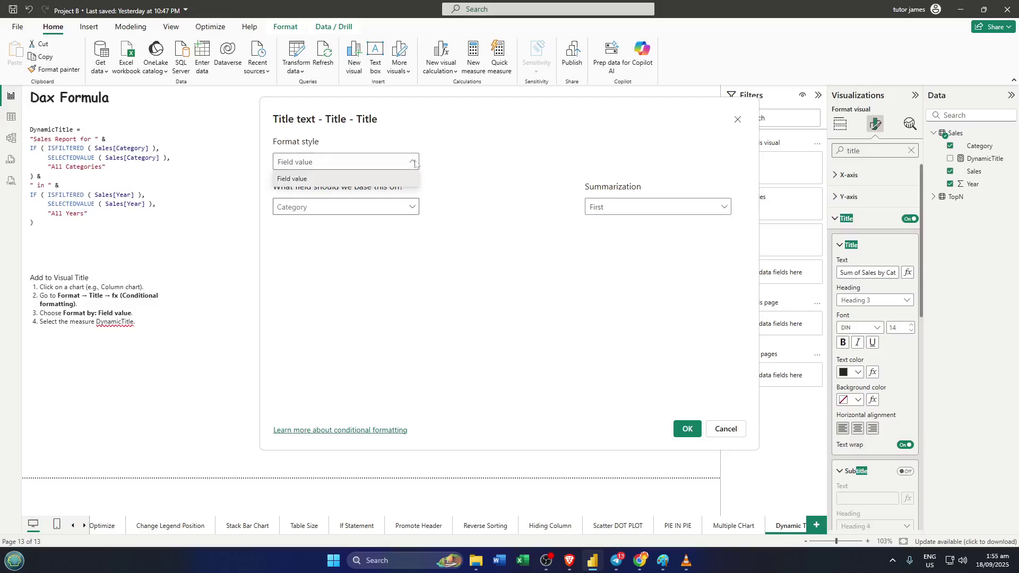
pyautogui.click(414, 163)
pyautogui.click(409, 207)
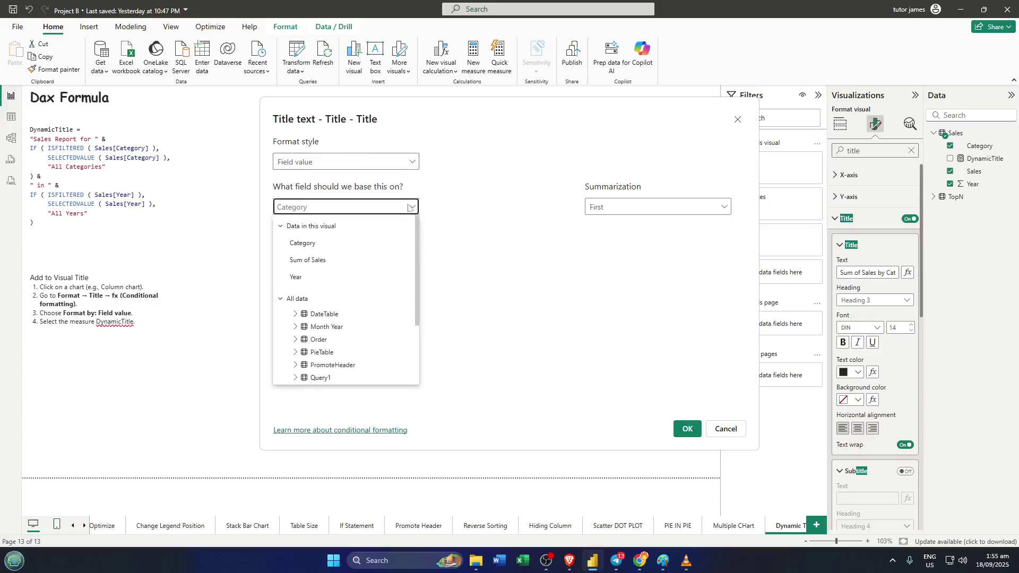
pyautogui.scroll(-1, 374, 286)
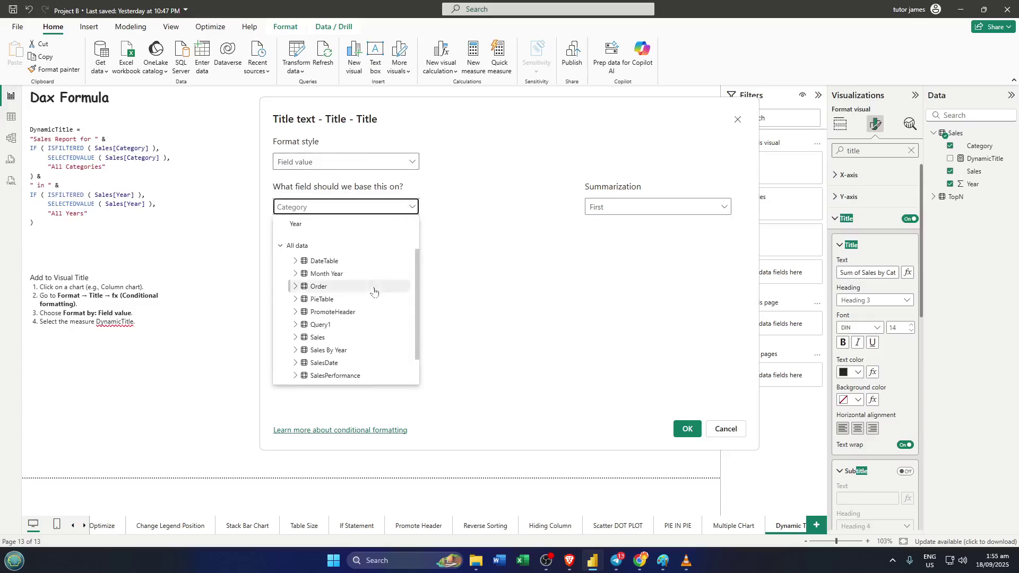
pyautogui.click(366, 338)
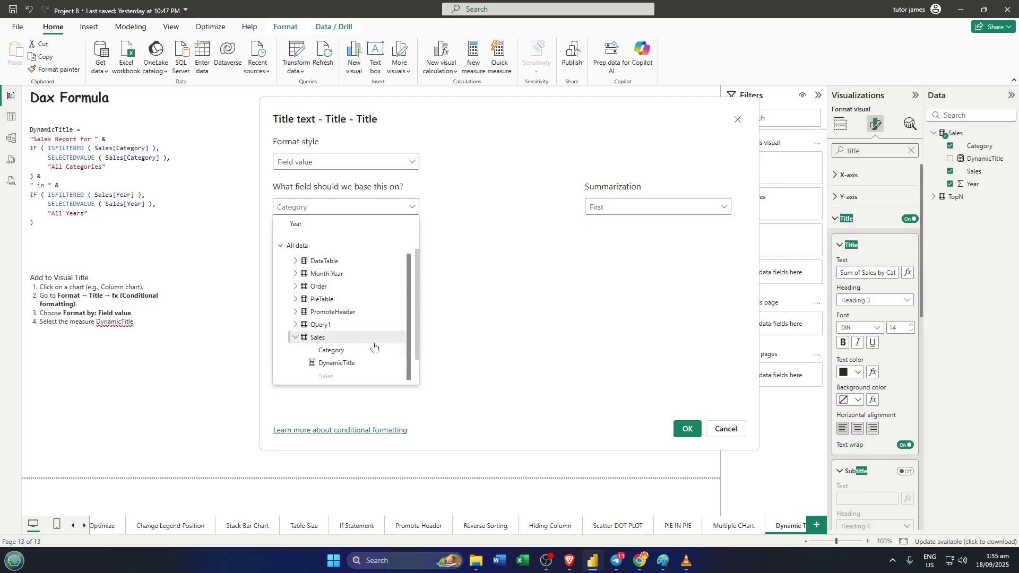
pyautogui.scroll(-1, 374, 348)
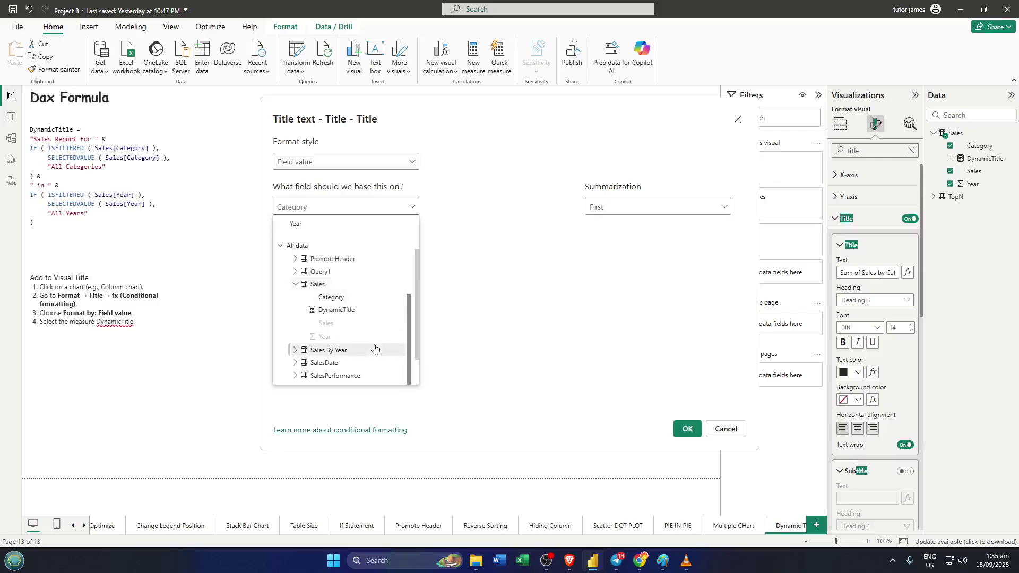
pyautogui.click(353, 309)
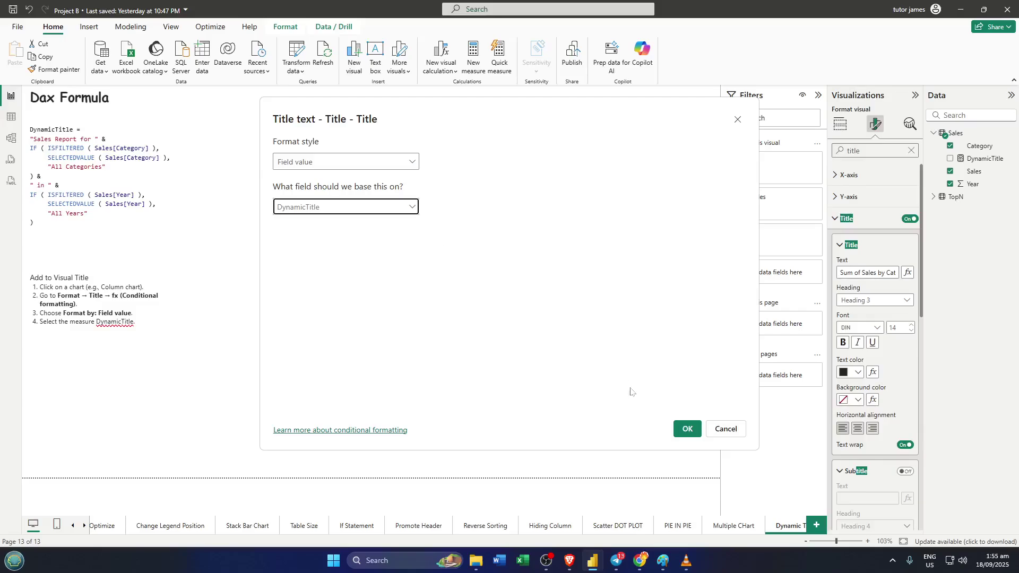
pyautogui.click(687, 430)
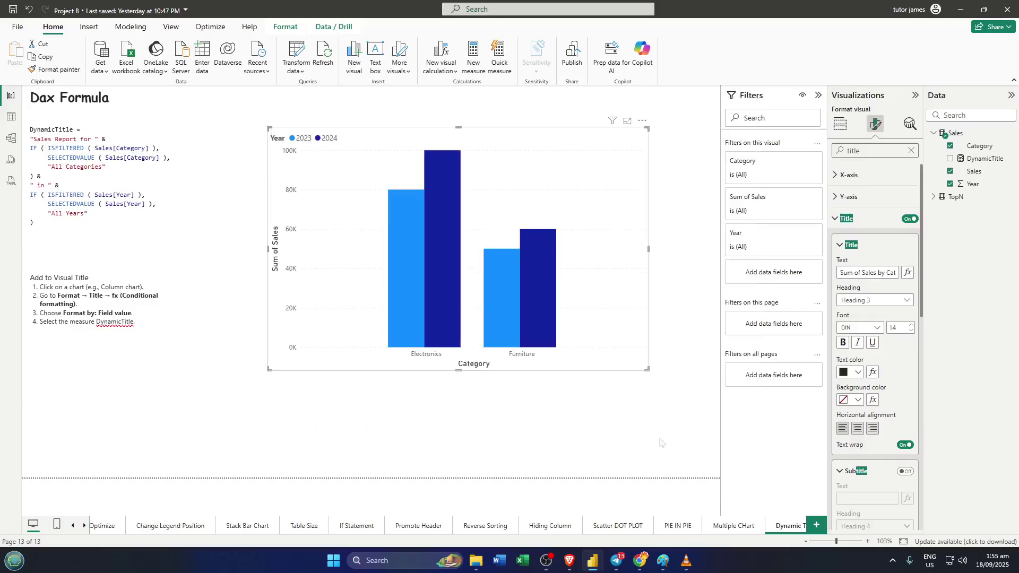